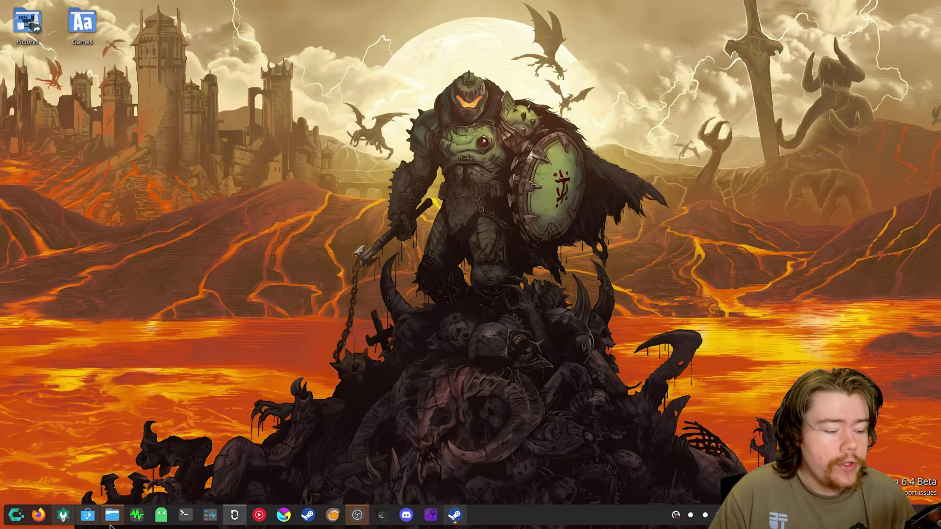
Review the BenQ EX2510 display configuration in System Settings, confirming Enable HDR is checked
{"action": "key", "text": "super"}
{"action": "key", "text": "Escape"}
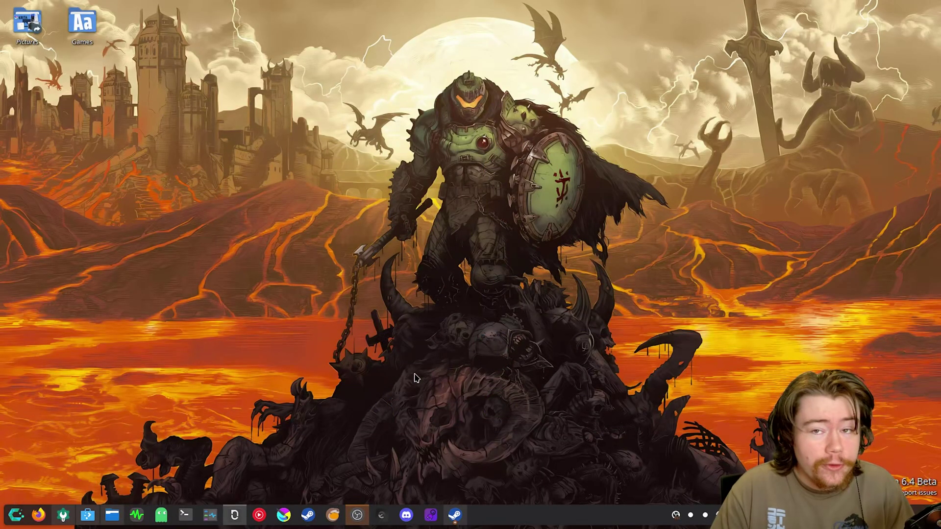
{"action": "left_click", "coordinate": [63, 519]}
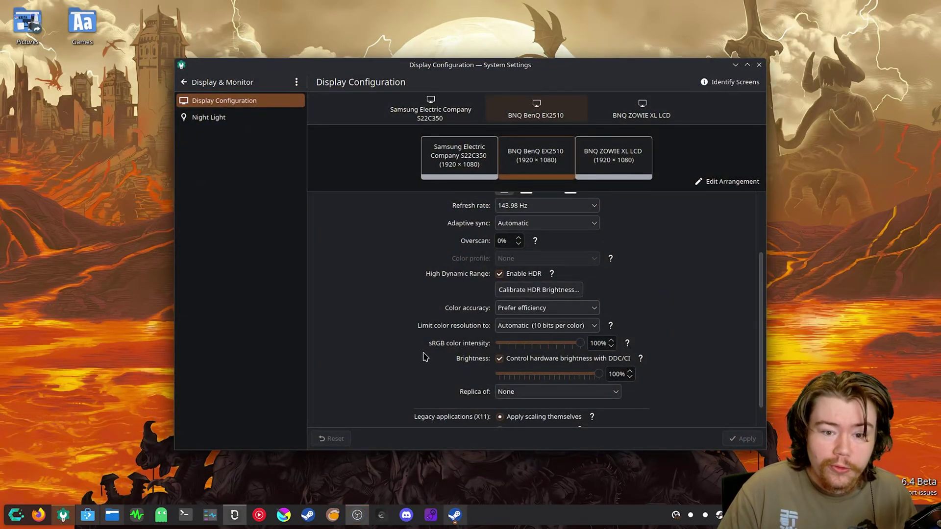
{"action": "scroll", "coordinate": [409, 358], "scroll_direction": "up", "scroll_amount": 3}
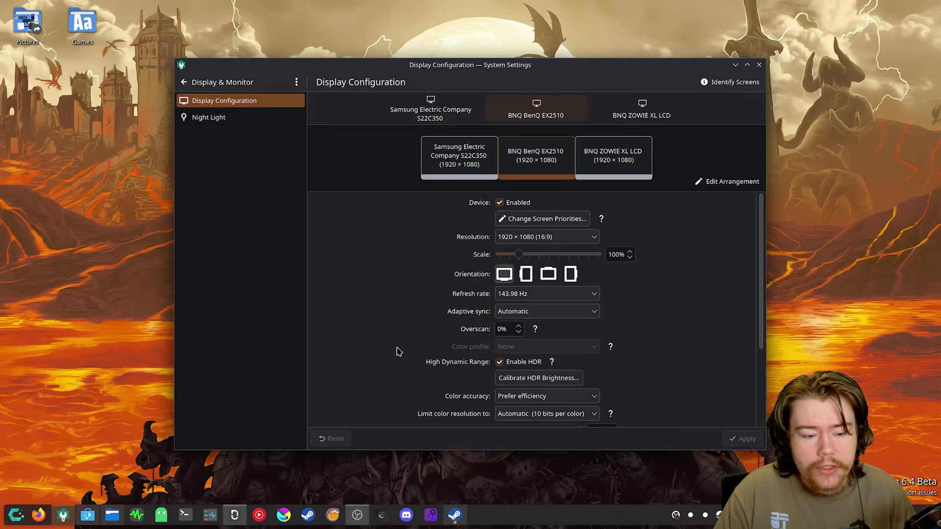
{"action": "scroll", "coordinate": [420, 326], "scroll_direction": "down", "scroll_amount": 3}
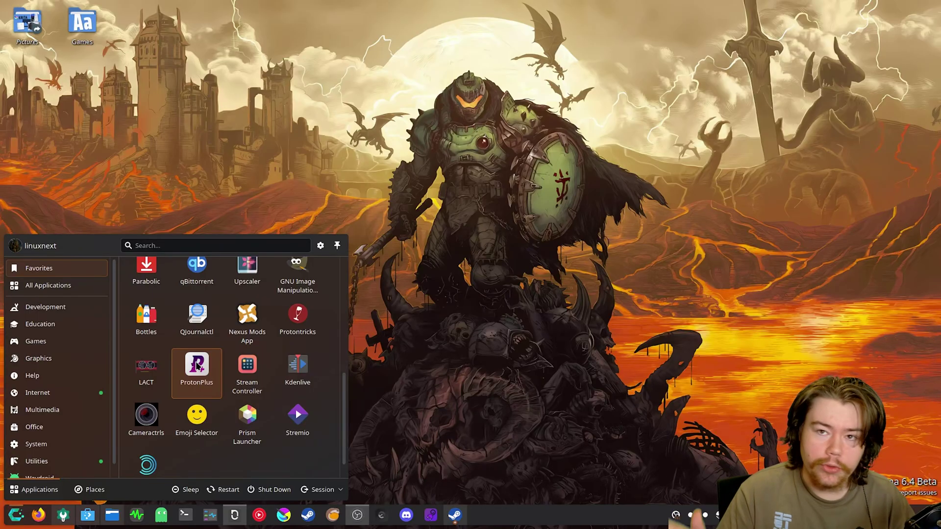
Launch ProtonPlus and expand the Proton-CachyOS builds listed under Steam runners
{"action": "left_click", "coordinate": [196, 365]}
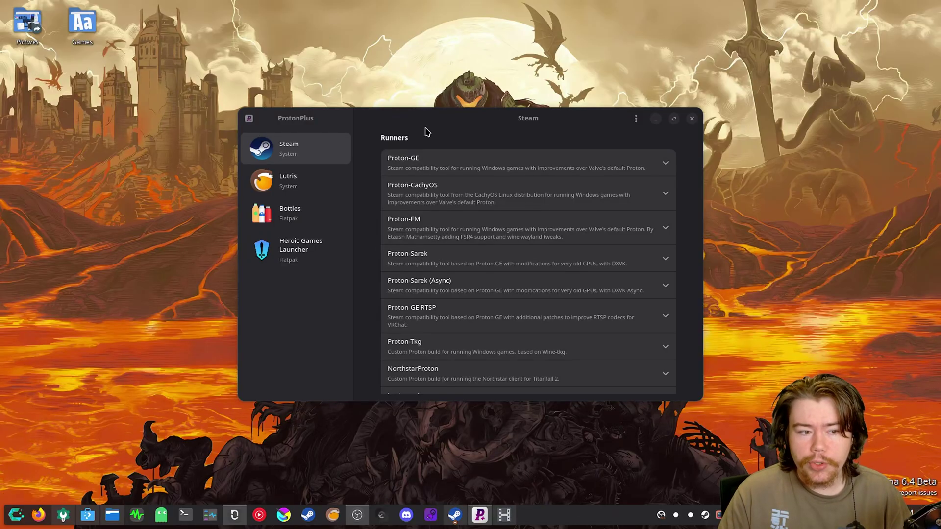
{"action": "left_click", "coordinate": [424, 193]}
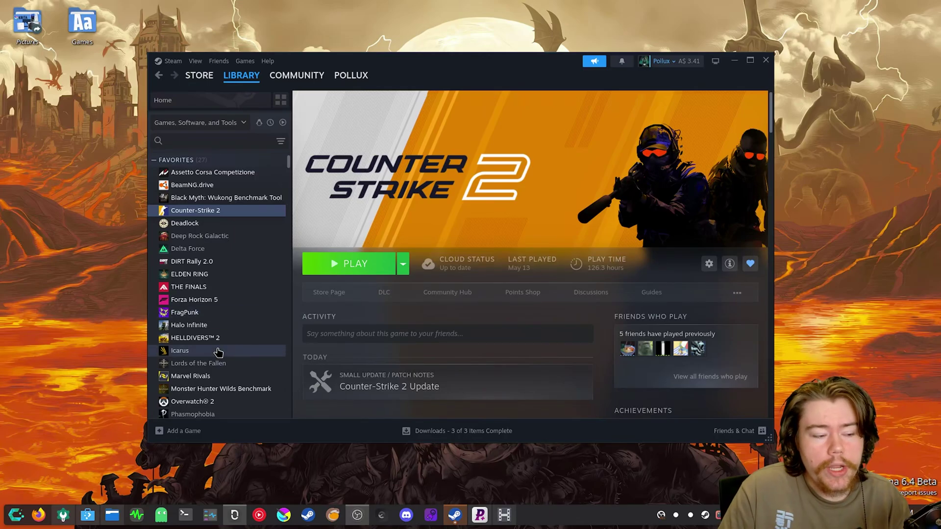
Open HELLDIVERS 2's Properties, showing its Wayland/HDR launch options and forced proton-cachyos (native package)
{"action": "left_click", "coordinate": [222, 343]}
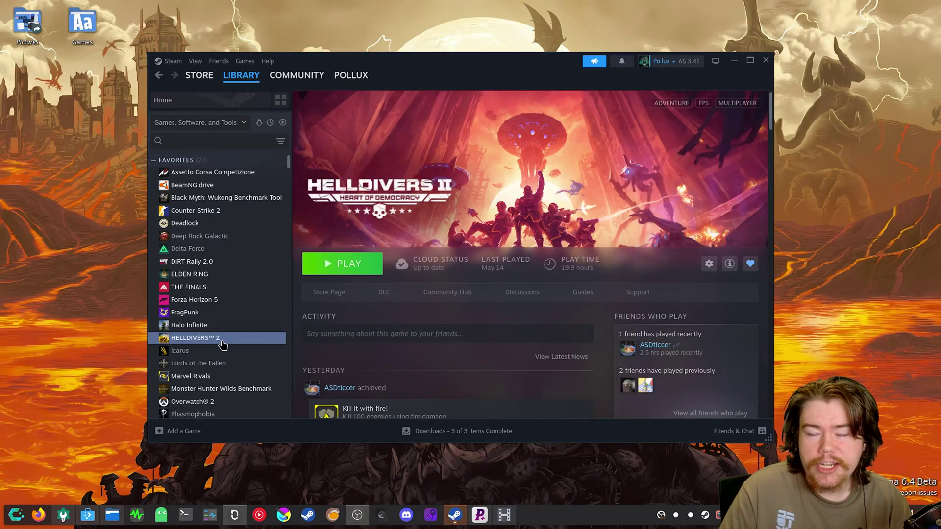
{"action": "right_click", "coordinate": [222, 344]}
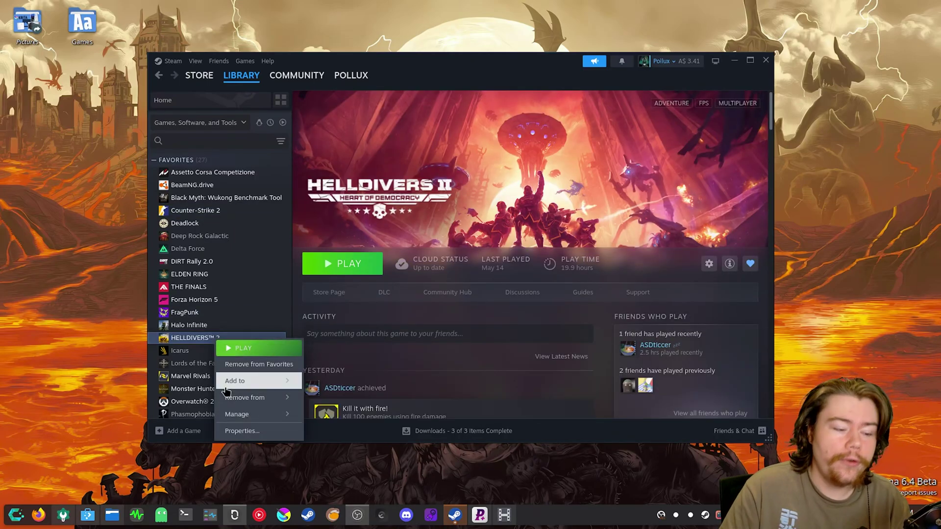
{"action": "left_click", "coordinate": [251, 431]}
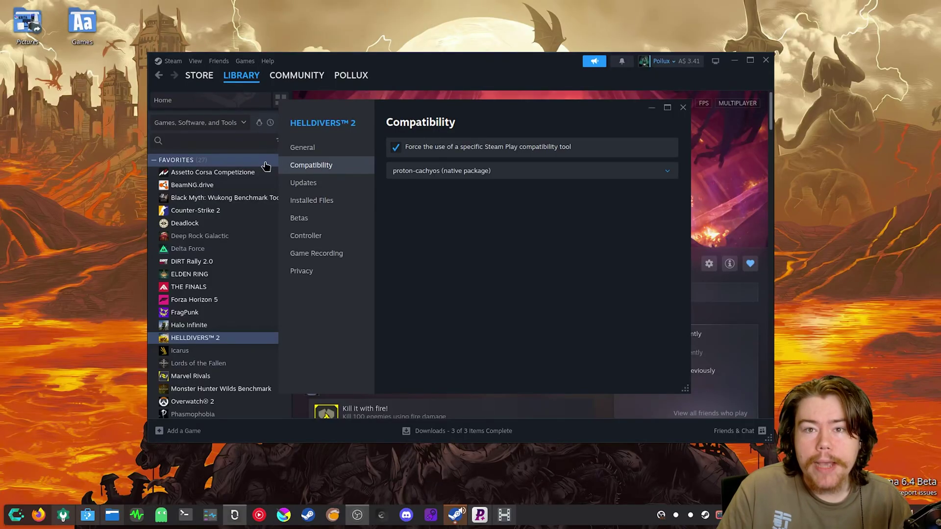
Keep proton-cachyos (native package) as HELLDIVERS 2's compatibility tool and close its Properties
{"action": "left_click", "coordinate": [471, 180]}
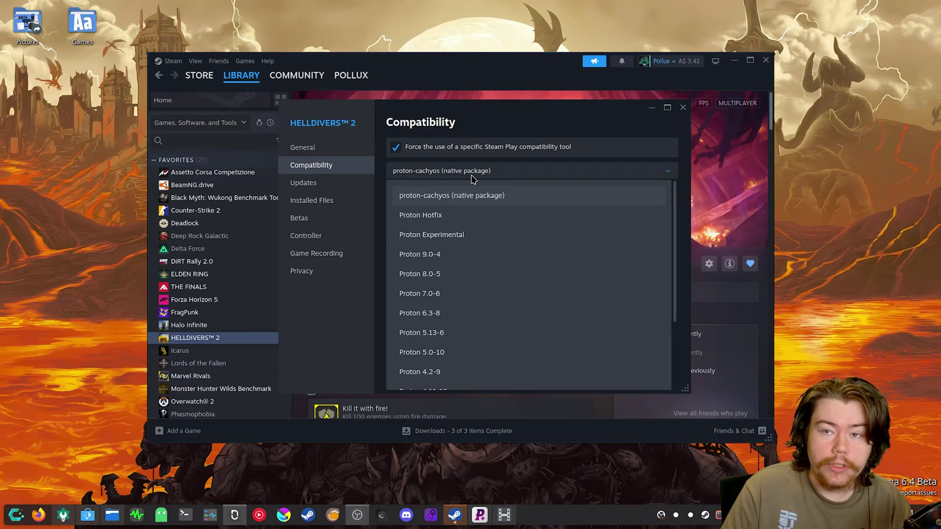
{"action": "left_click", "coordinate": [683, 108]}
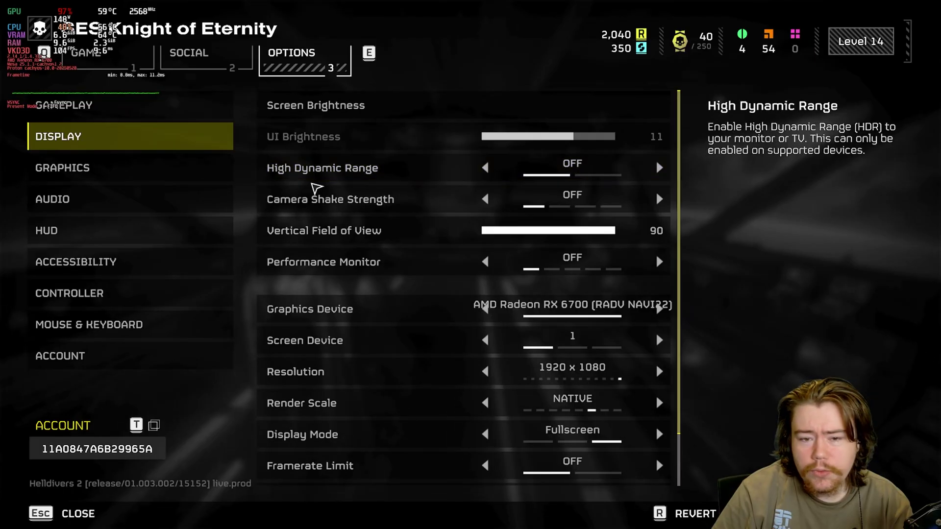
Set High Dynamic Range to ON in HELLDIVERS 2's Display options, apply and keep it
{"action": "key", "text": "Escape"}
{"action": "key", "text": "Escape"}
{"action": "key", "text": "3"}
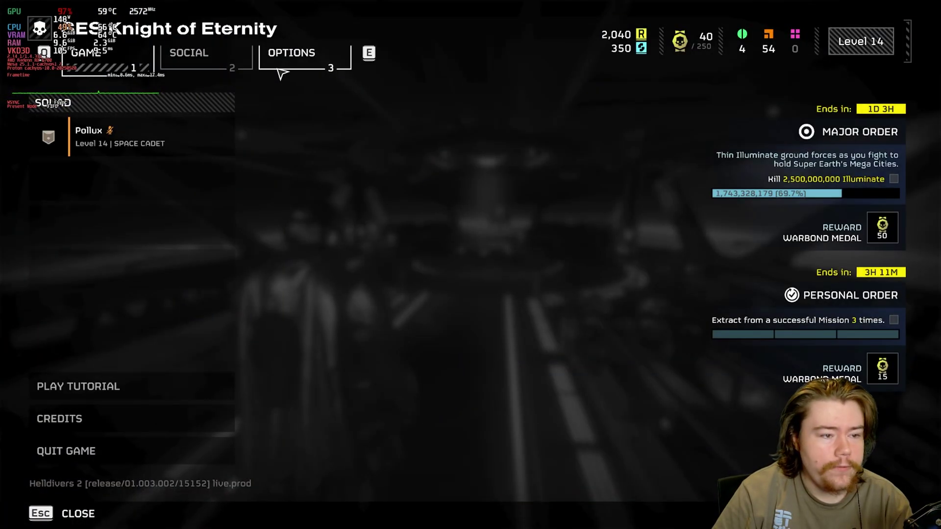
{"action": "left_click", "coordinate": [104, 144]}
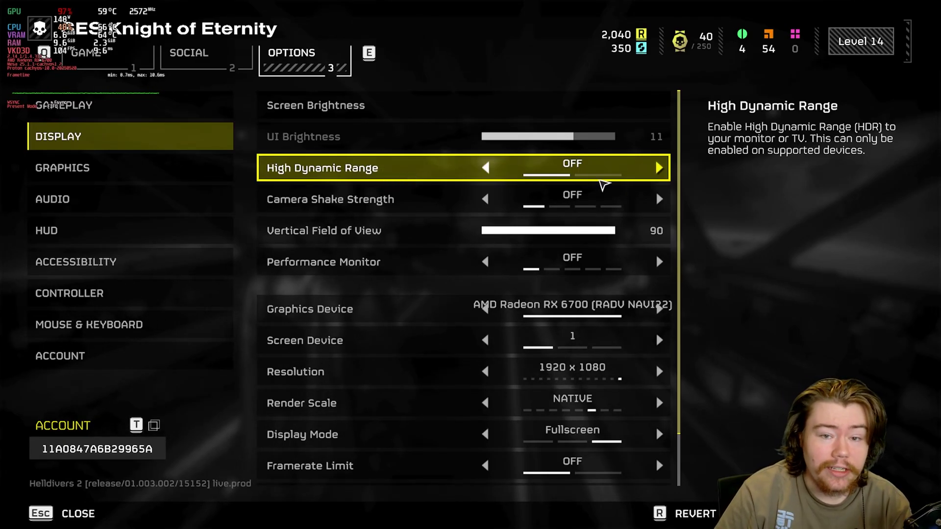
{"action": "left_click", "coordinate": [658, 167]}
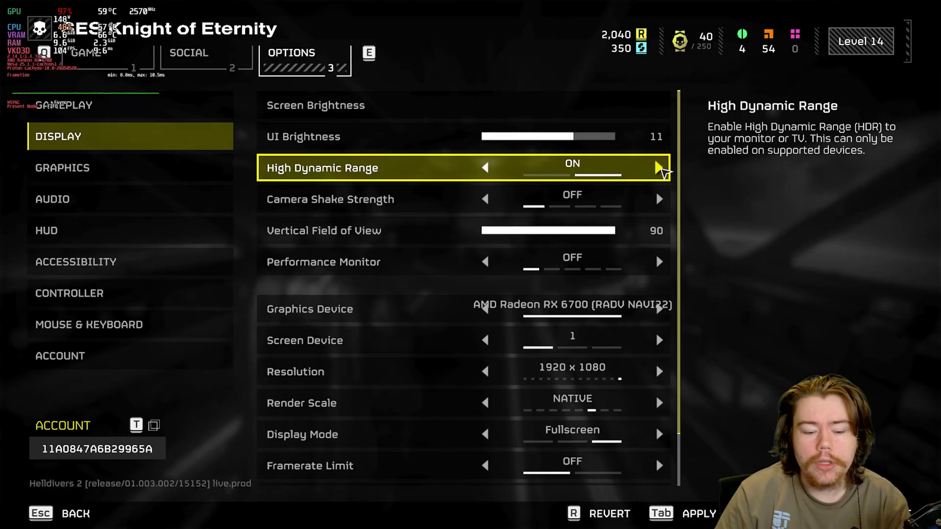
{"action": "key", "text": "Tab"}
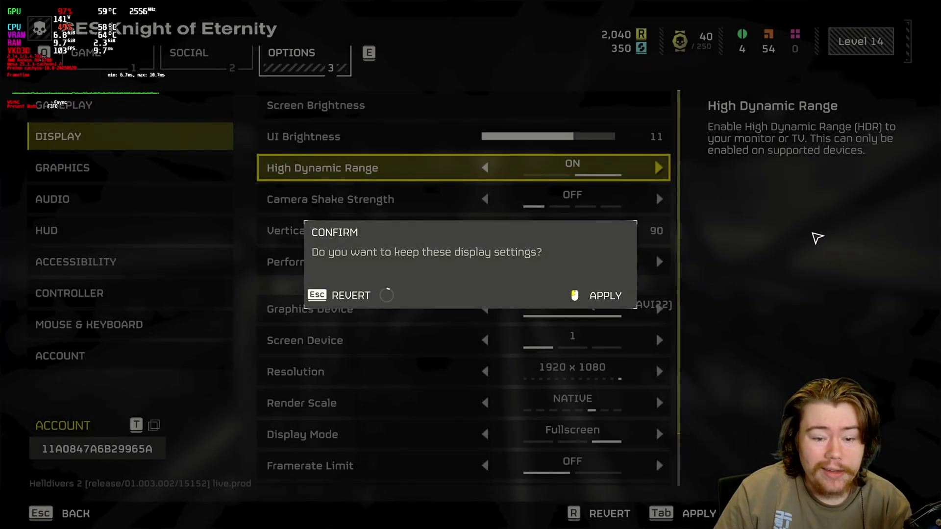
{"action": "left_click", "coordinate": [787, 245]}
{"action": "key", "text": "Escape"}
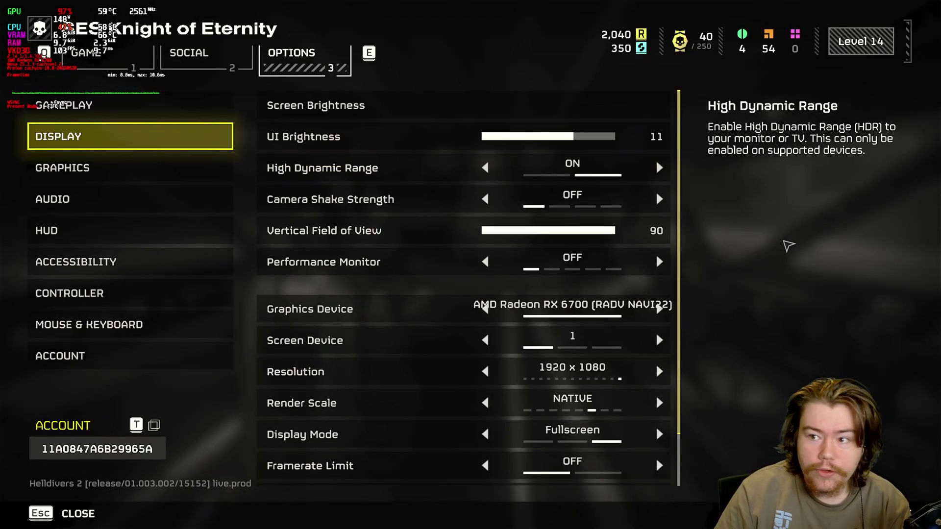
{"action": "key", "text": "Escape"}
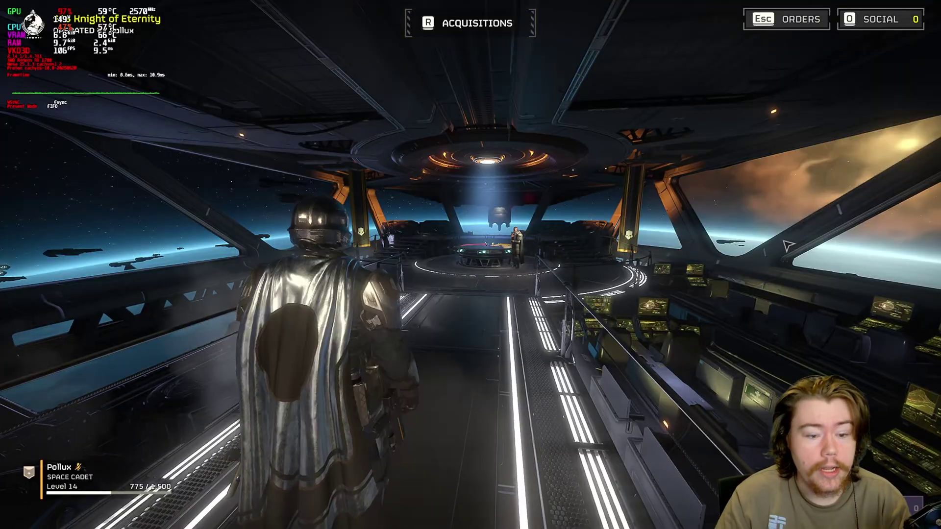
Run the character along the ship's walkway toward the armory to view HDR in play
{"action": "key", "text": "w"}
{"action": "key", "text": "w"}
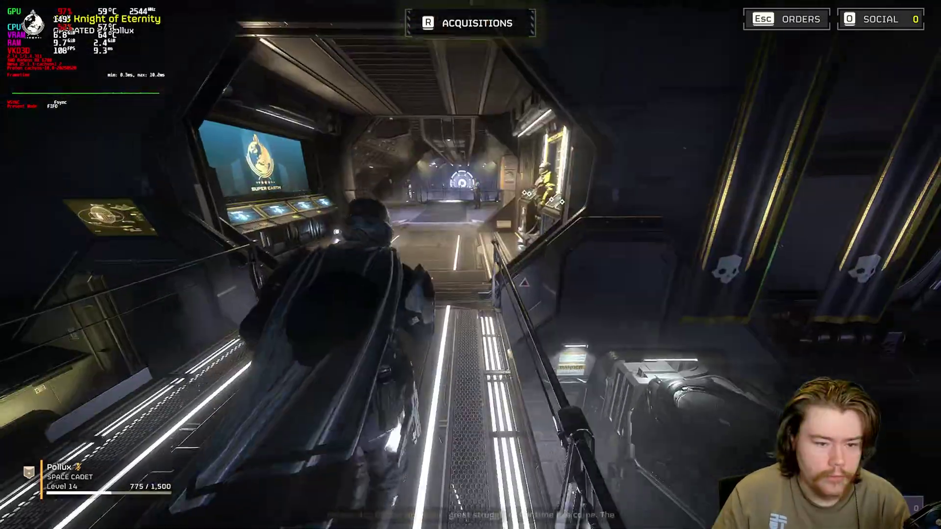
{"action": "key", "text": "w"}
{"action": "key", "text": "Escape"}
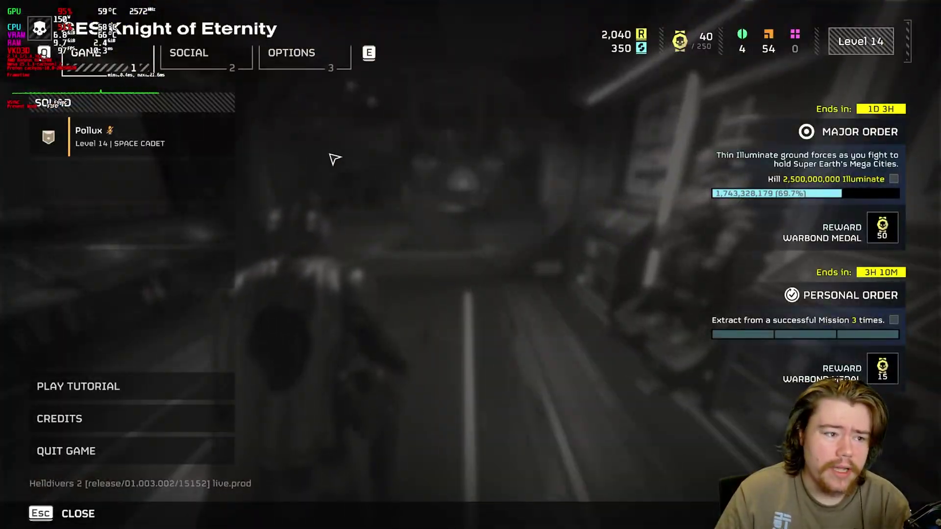
{"action": "key", "text": "Escape"}
{"action": "key", "text": "w"}
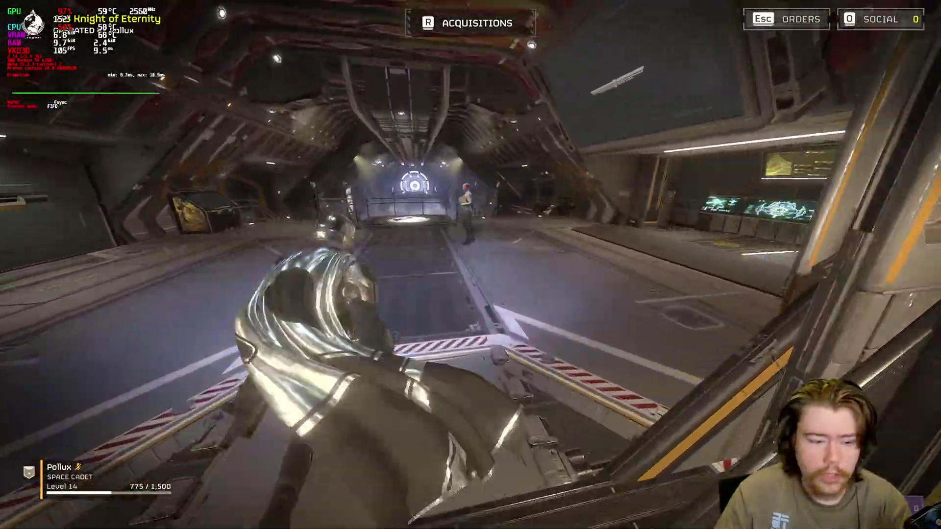
Close HELLDIVERS 2 from its taskbar entry, returning to the Steam library
{"action": "key", "text": "Escape"}
{"action": "left_click", "coordinate": [292, 68]}
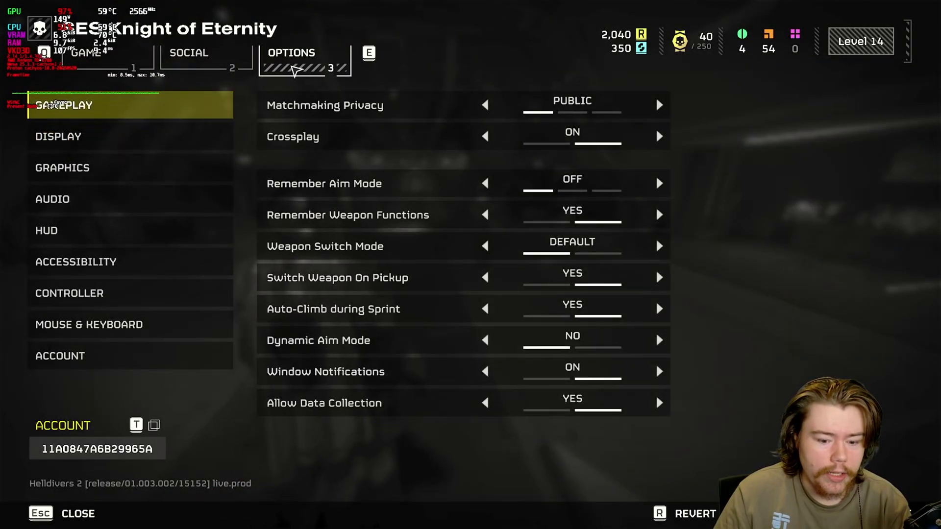
{"action": "key", "text": "super"}
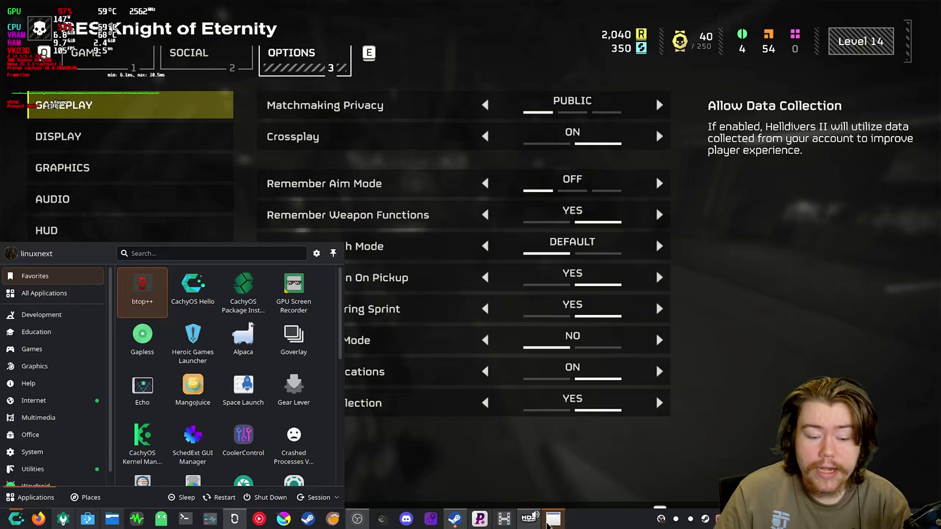
{"action": "right_click", "coordinate": [547, 525]}
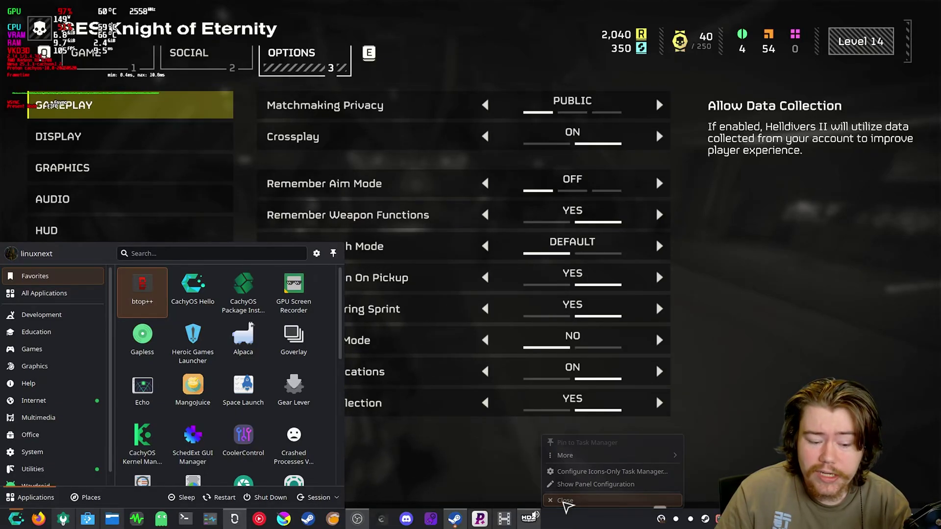
{"action": "left_click", "coordinate": [544, 500]}
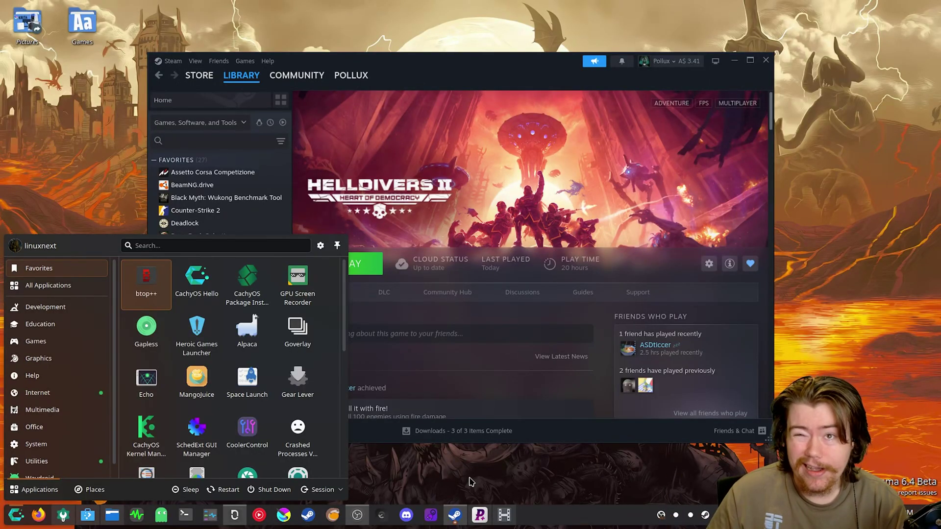
Dismiss the launcher and start Overwatch 2 from the Steam library
{"action": "left_click", "coordinate": [528, 65]}
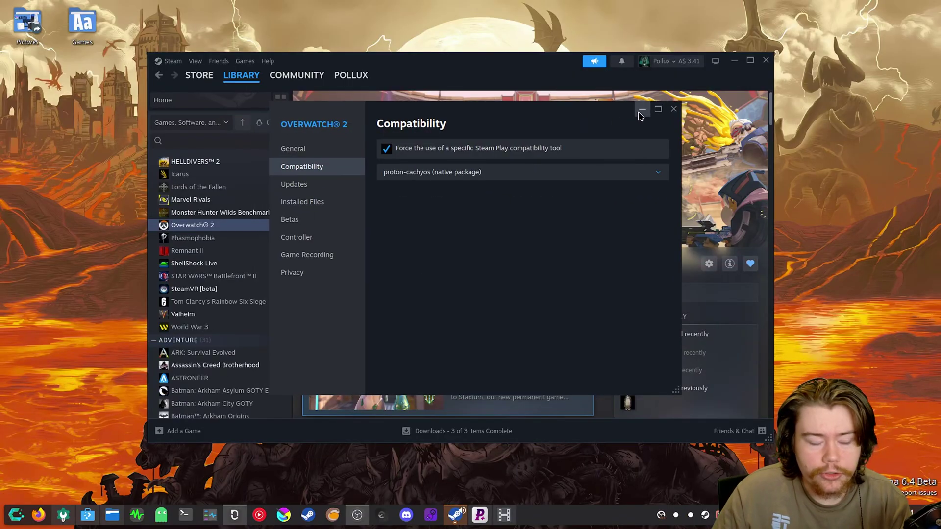
{"action": "key", "text": "Escape"}
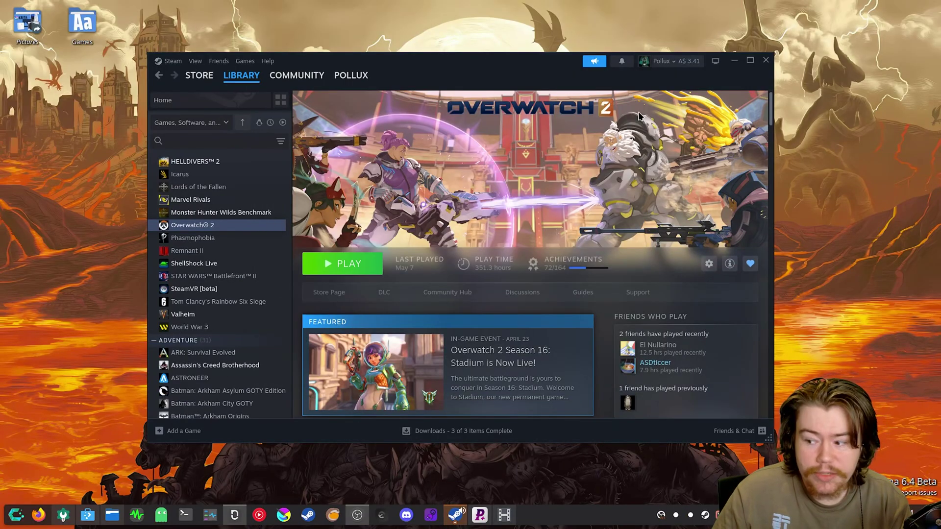
{"action": "left_click", "coordinate": [350, 268]}
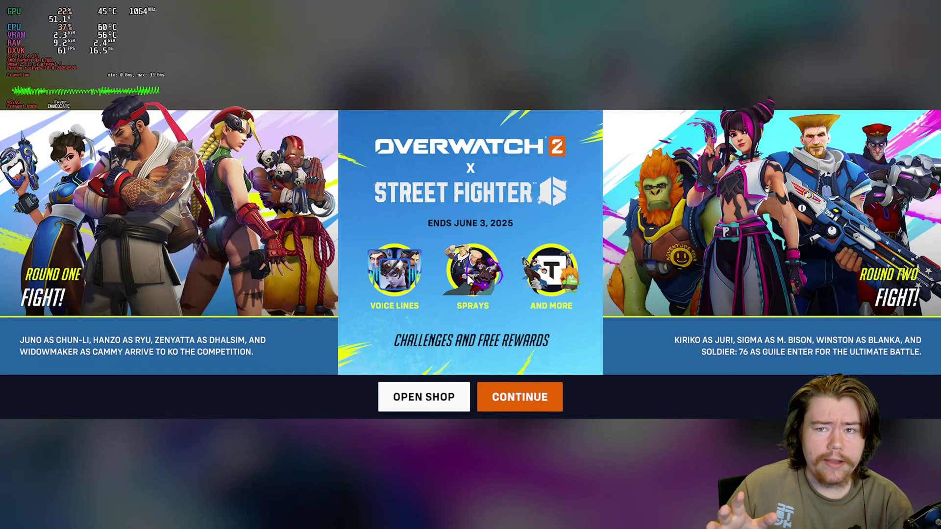
Dismiss the Street Fighter and Mercy Magitech promos, set Video HDR to ON, and exit to restart
{"action": "left_click", "coordinate": [511, 389]}
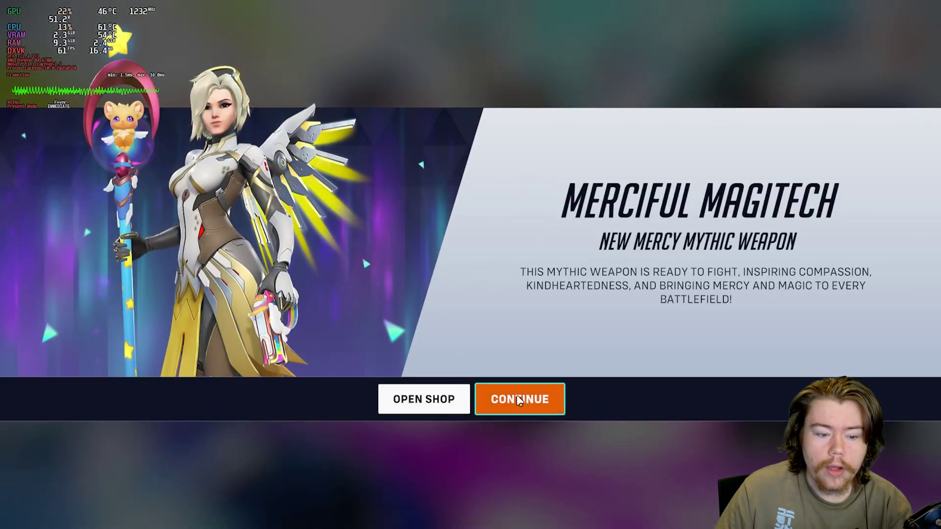
{"action": "left_click", "coordinate": [516, 397]}
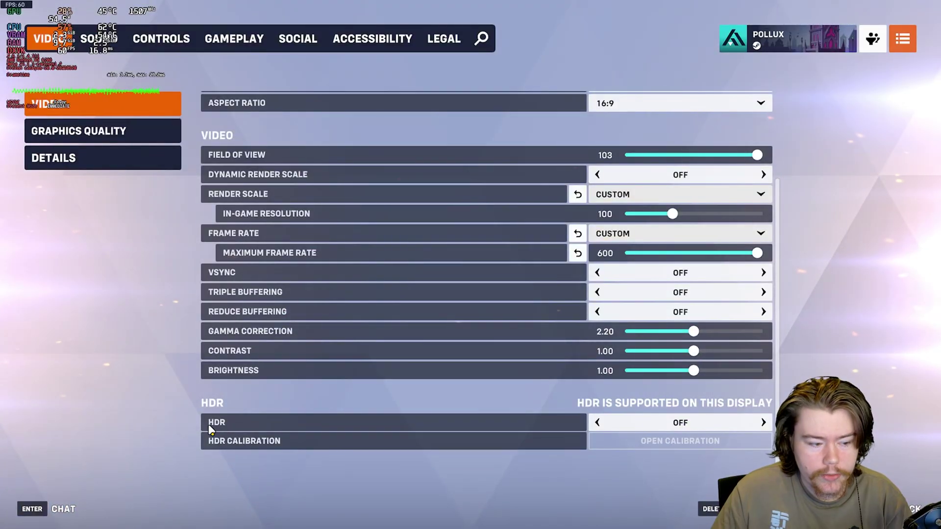
{"action": "left_click", "coordinate": [760, 423]}
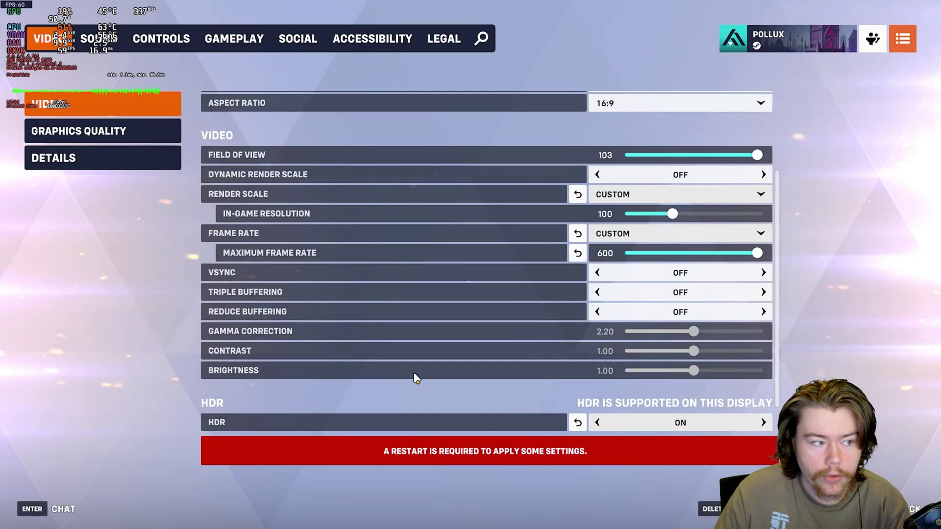
{"action": "key", "text": "Escape"}
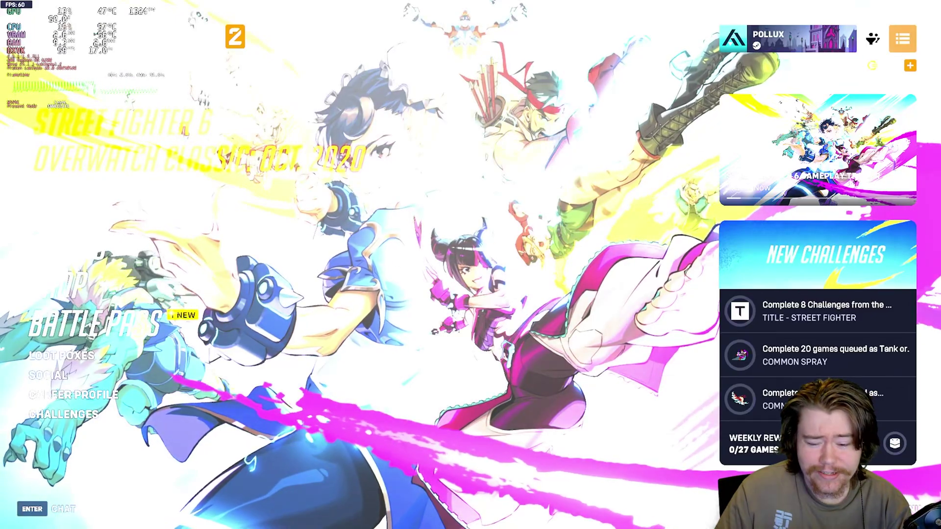
Open Overwatch 2's Video options, scroll to HDR and open the HDR calibration
{"action": "key", "text": "Escape"}
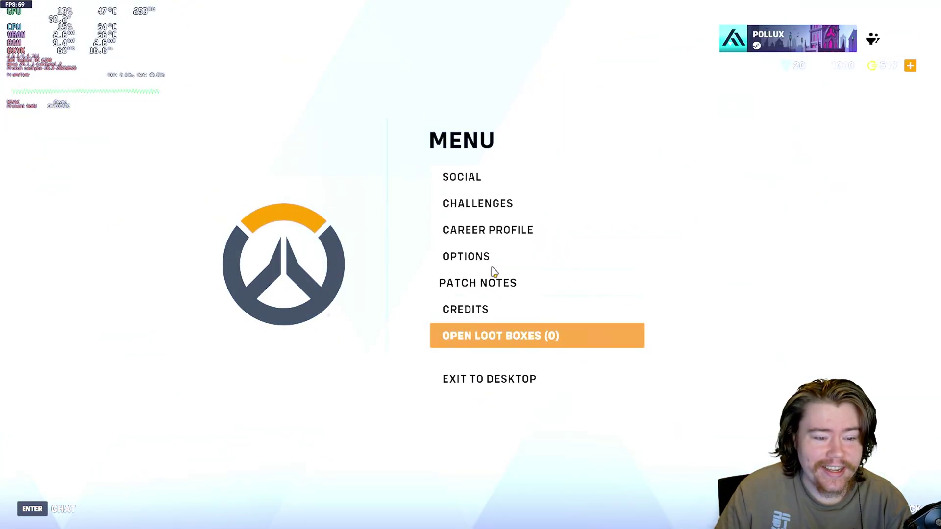
{"action": "left_click", "coordinate": [489, 256]}
{"action": "scroll", "coordinate": [489, 257], "scroll_direction": "down", "scroll_amount": 3}
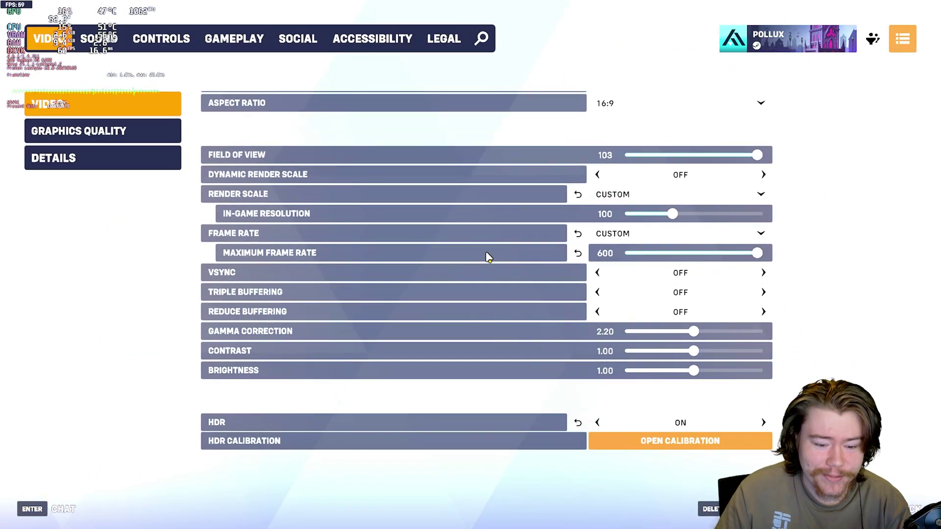
{"action": "left_click", "coordinate": [649, 438]}
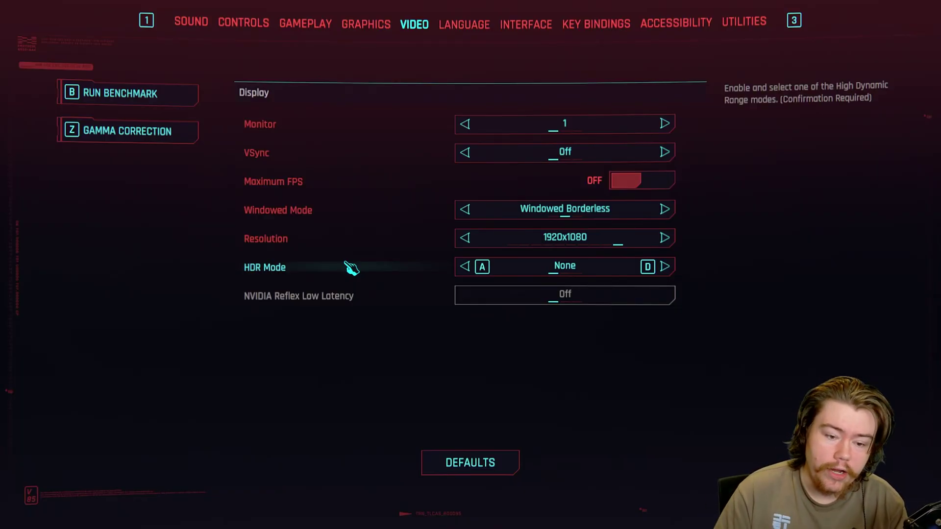
Change Cyberpunk 2077's HDR Mode from None to HDR10 PQ and apply it
{"action": "left_click", "coordinate": [482, 266]}
{"action": "left_click", "coordinate": [482, 266]}
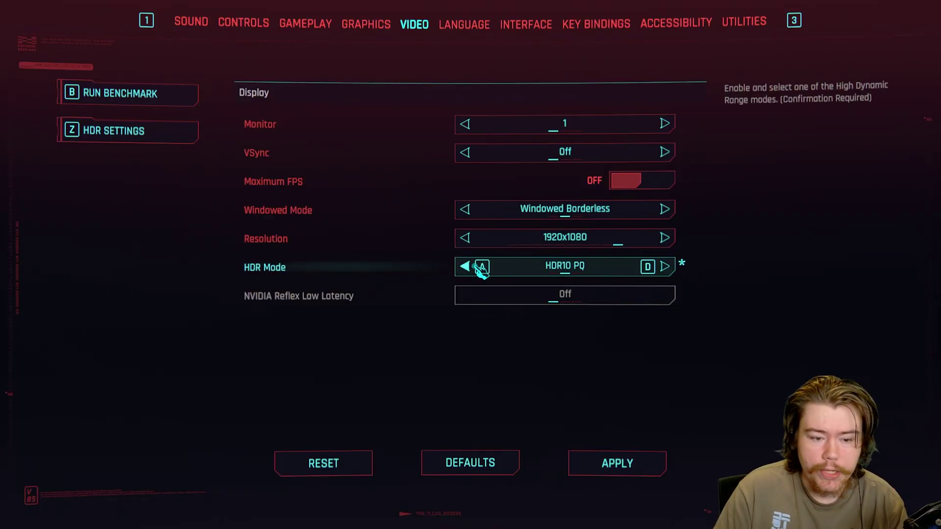
{"action": "left_click", "coordinate": [675, 274]}
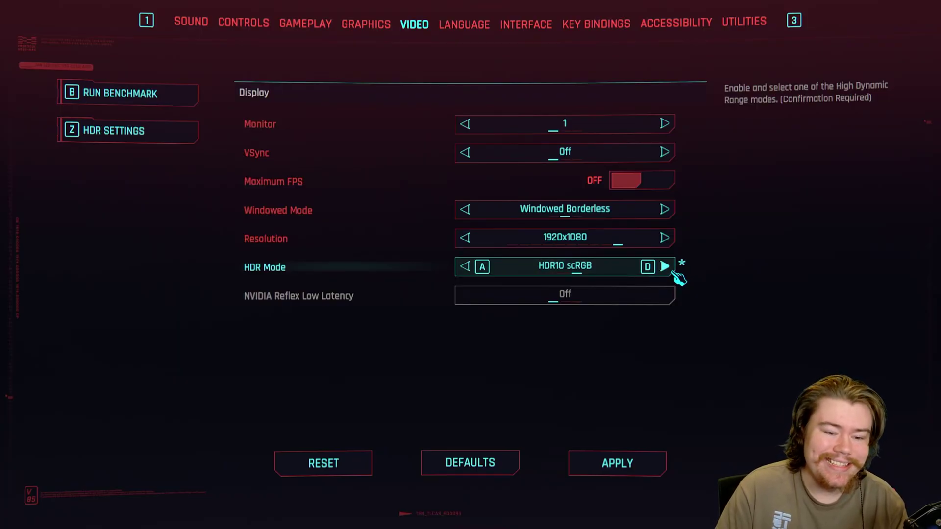
{"action": "left_click", "coordinate": [618, 463]}
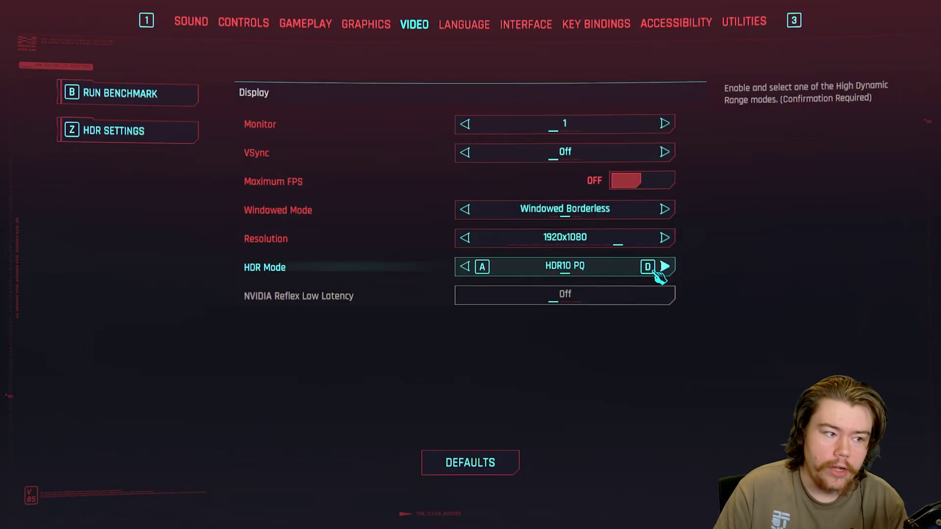
{"action": "left_click", "coordinate": [141, 130]}
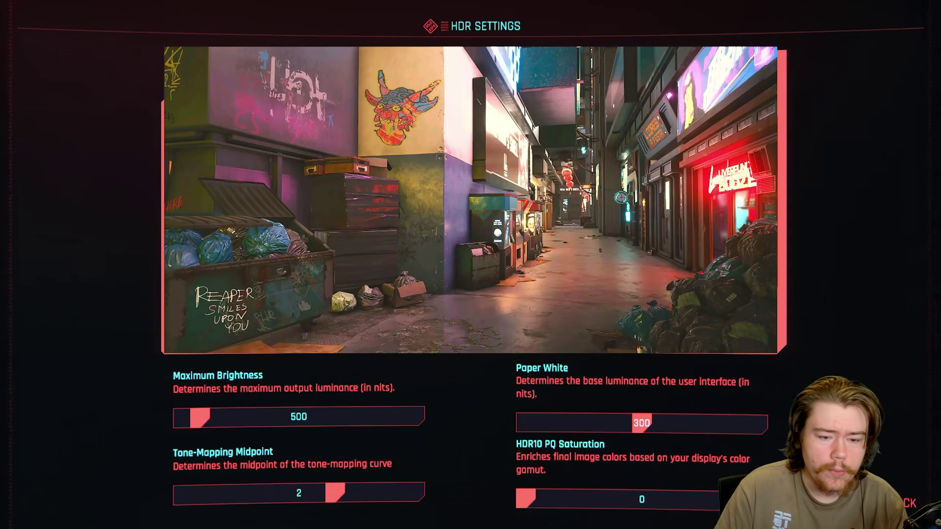